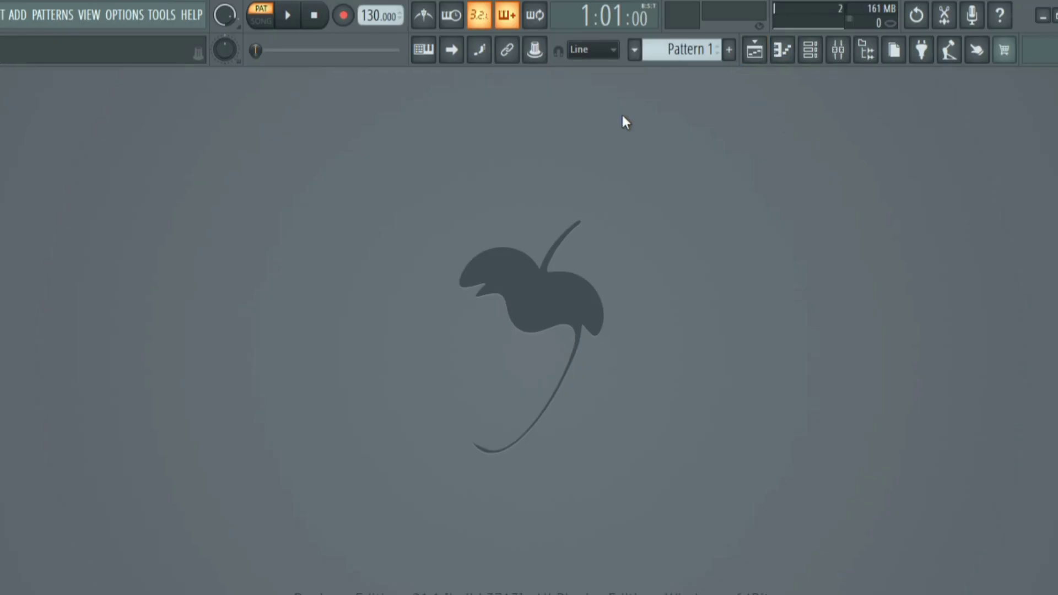
Show the Playlist window, then bring up General settings from the Options menu
click(754, 50)
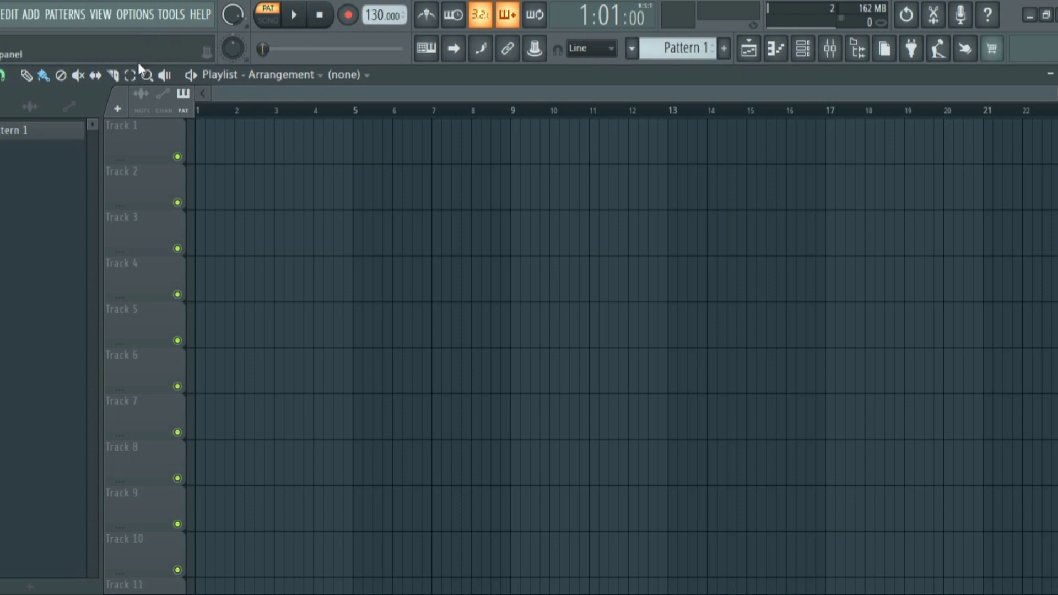
click(133, 18)
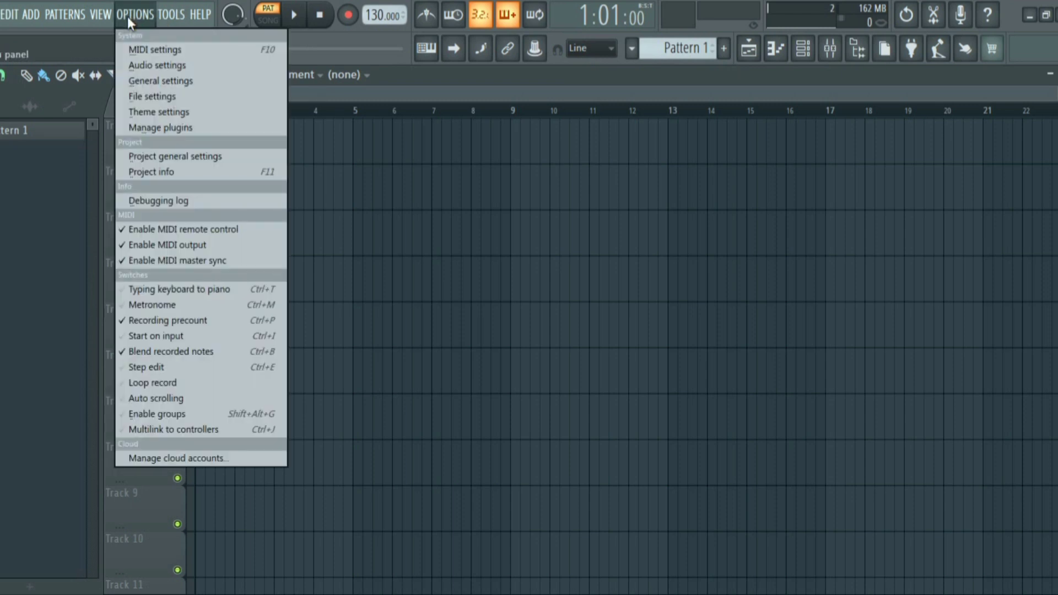
click(163, 84)
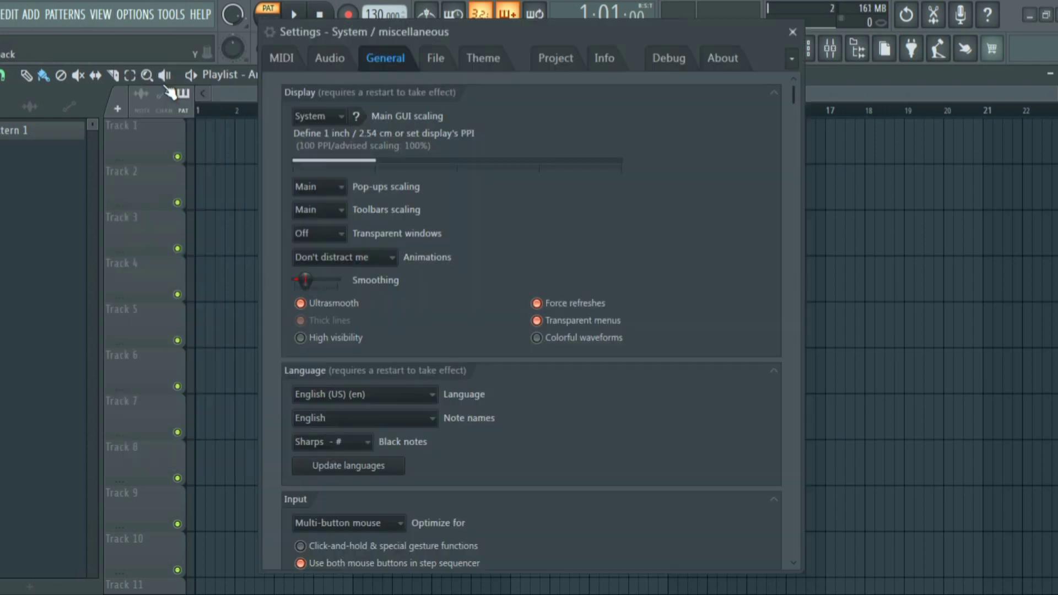
On the Theme page, try the Dark, Carbon, Martian and Light cherry presets in turn
click(489, 65)
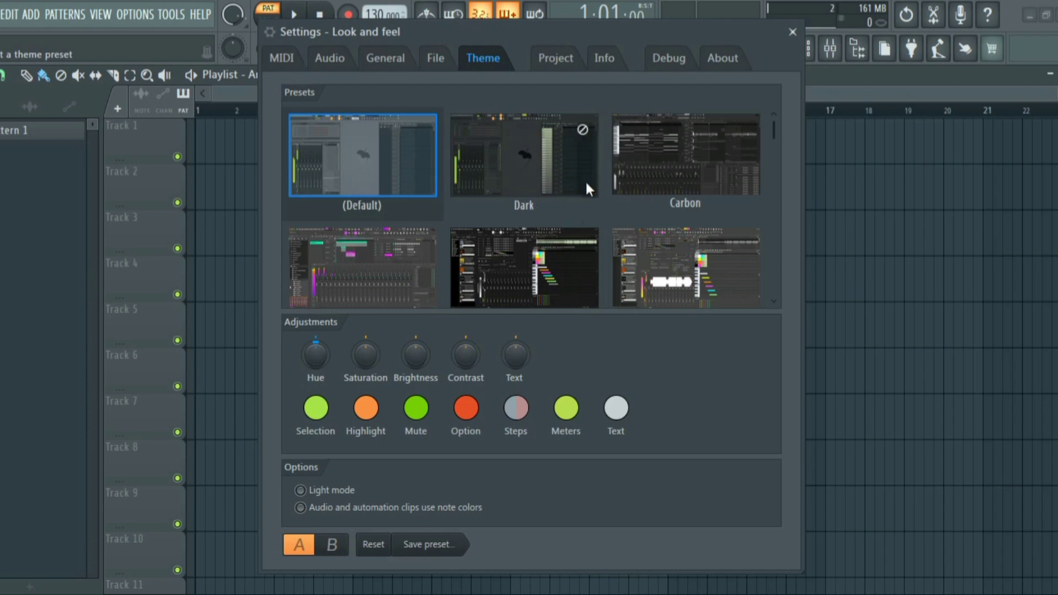
click(524, 153)
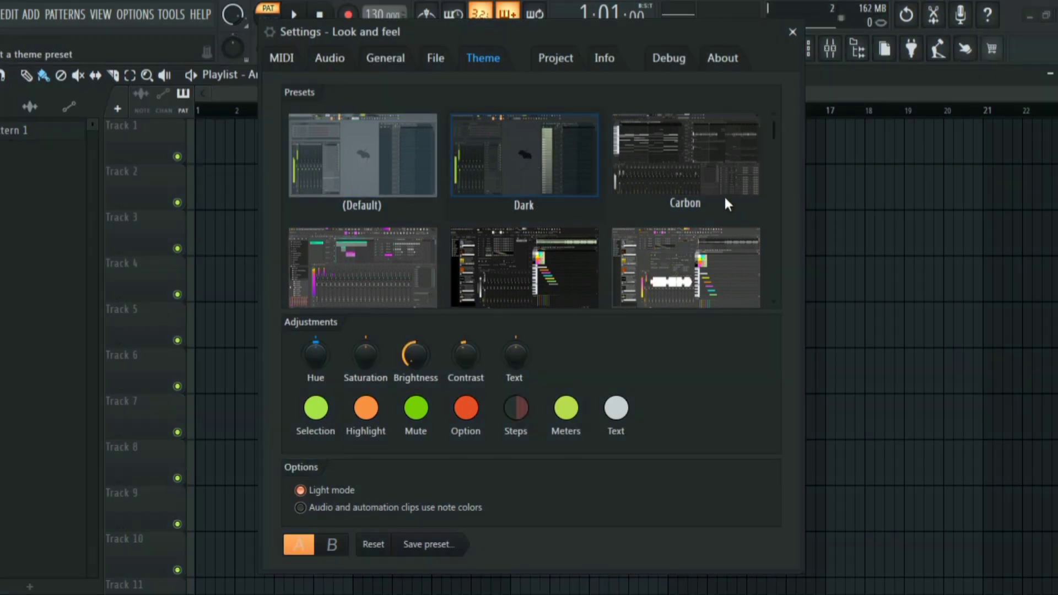
click(698, 133)
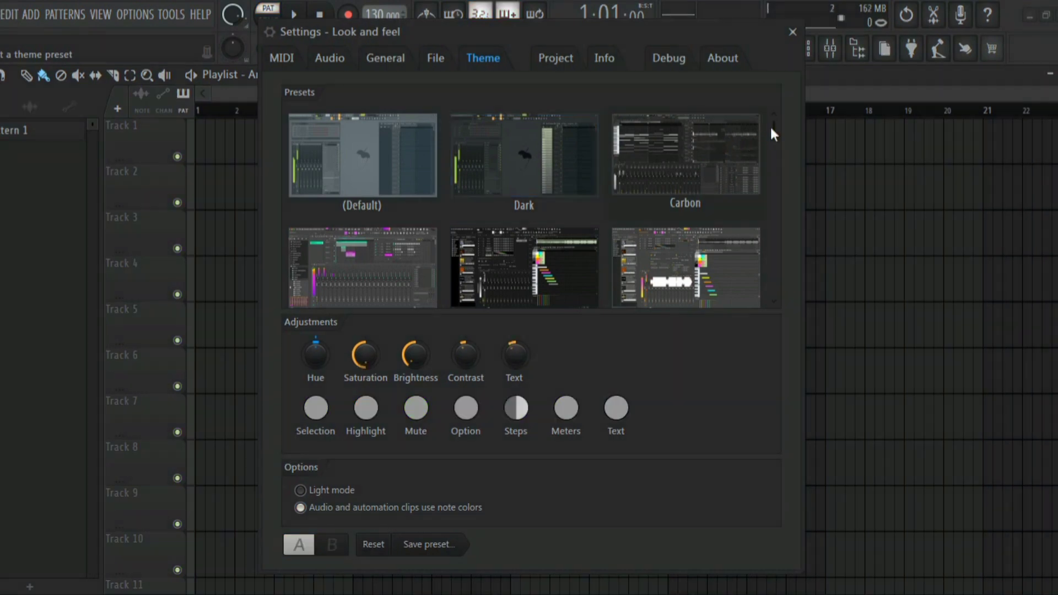
drag(772, 126, 766, 219)
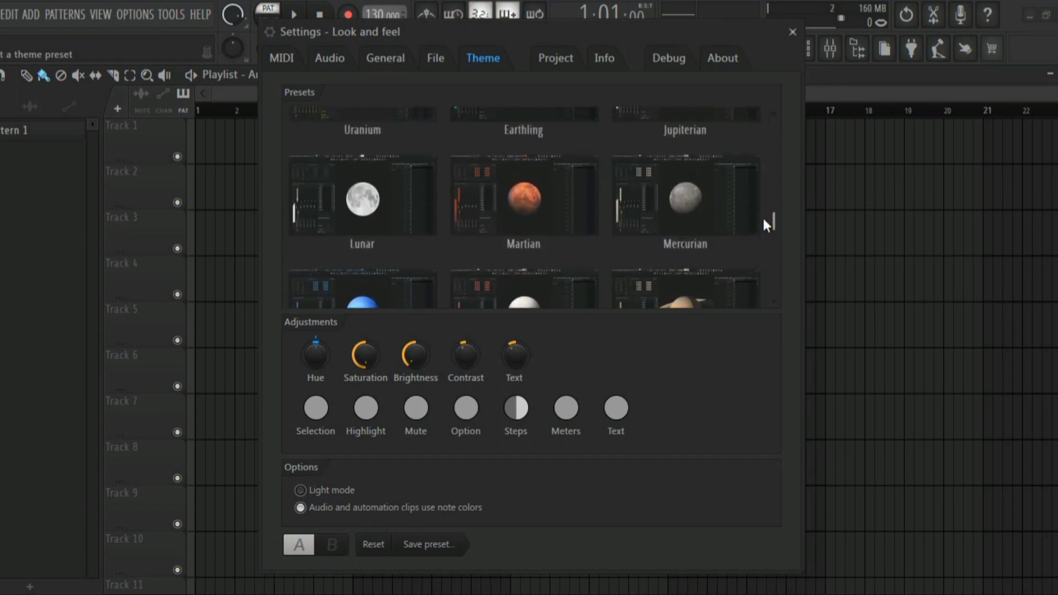
click(499, 189)
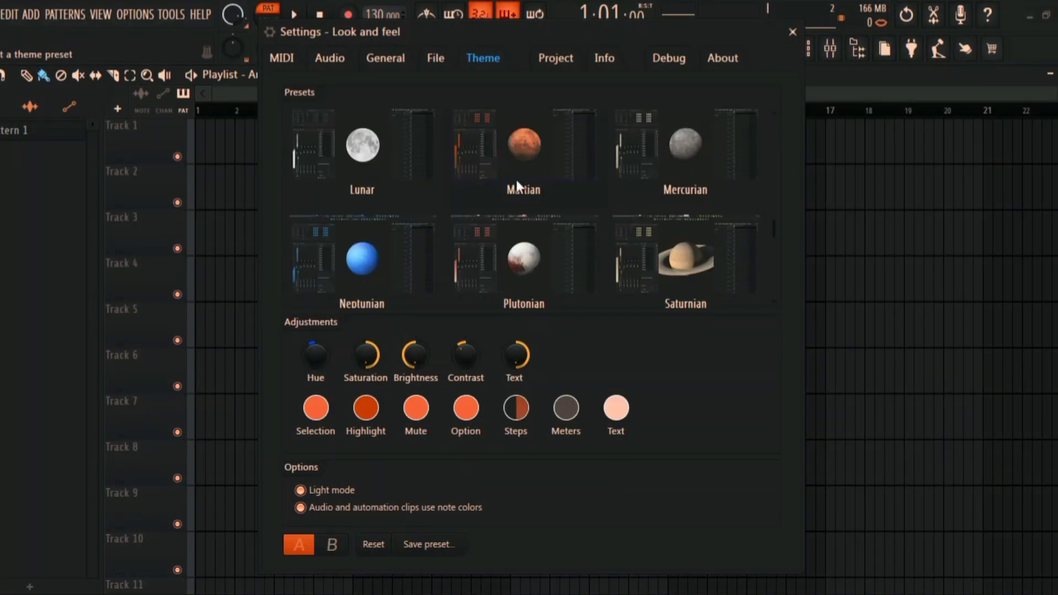
drag(774, 230, 769, 273)
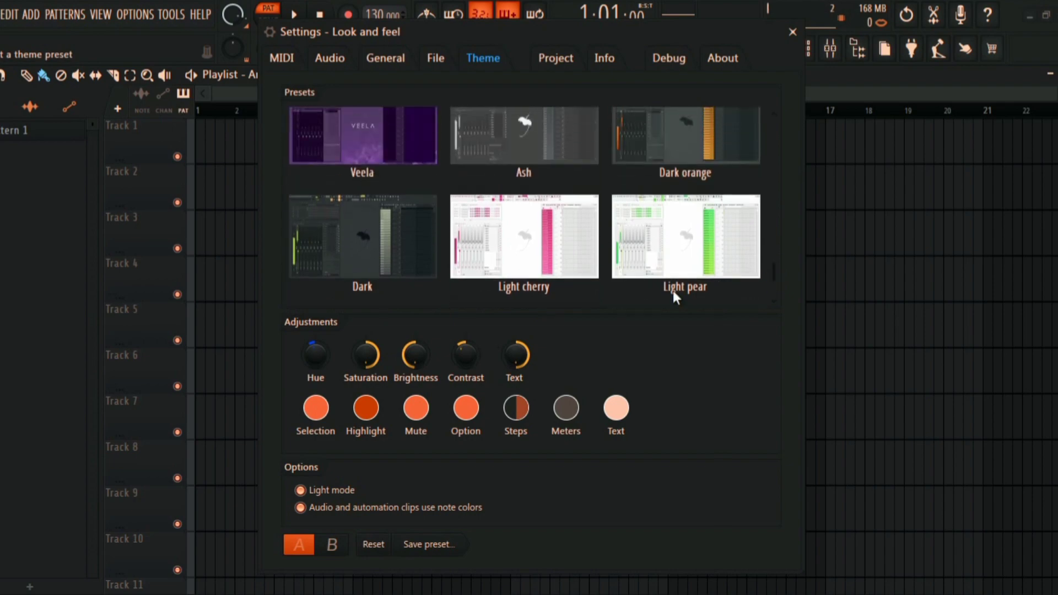
click(515, 234)
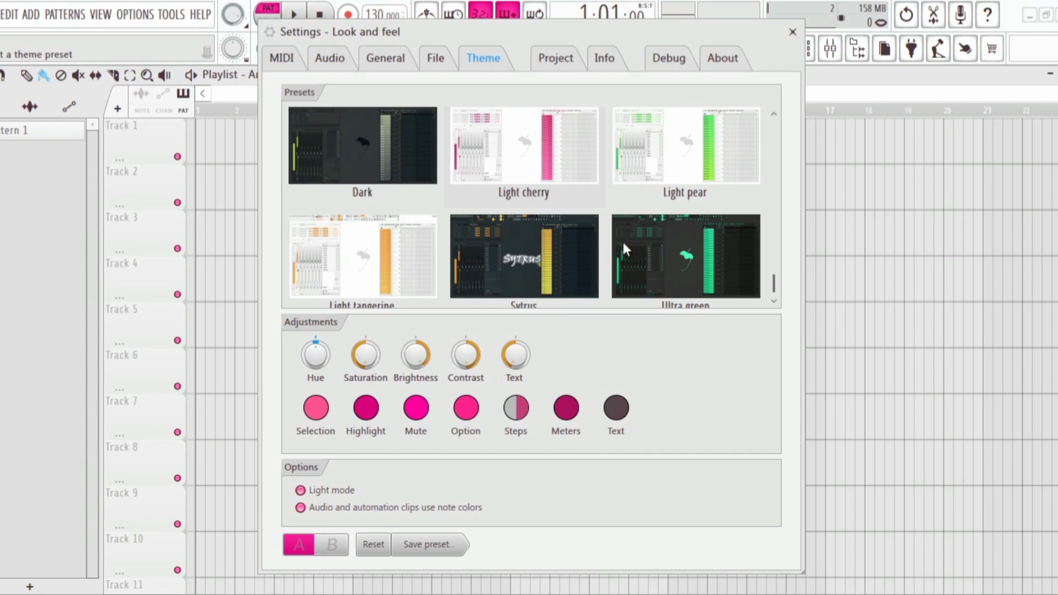
drag(778, 282, 776, 111)
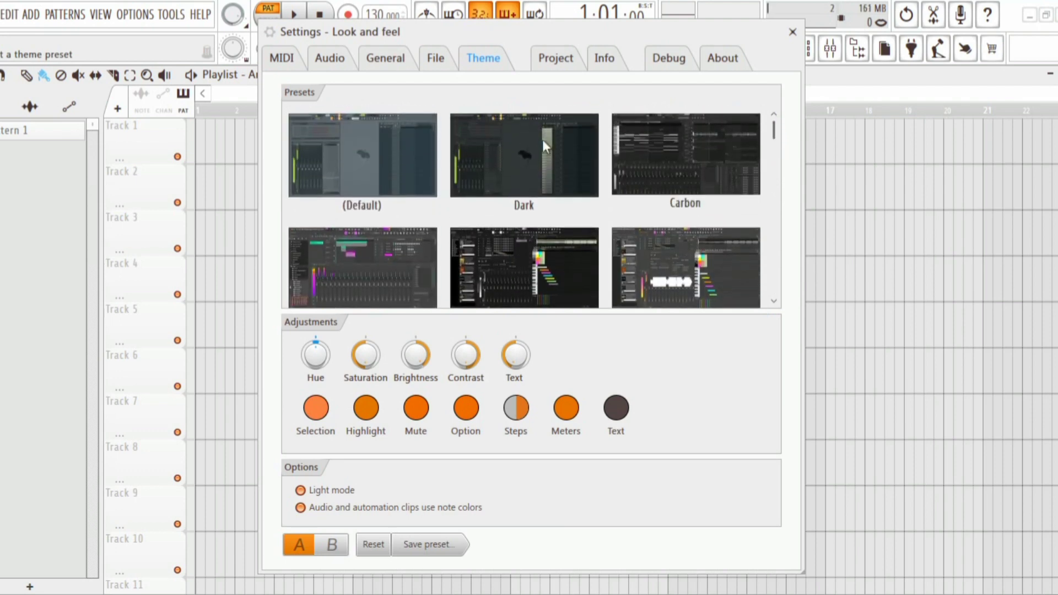
Reapply the Dark preset, then shift its hue and raise brightness for a lighter slate-grey look
click(521, 148)
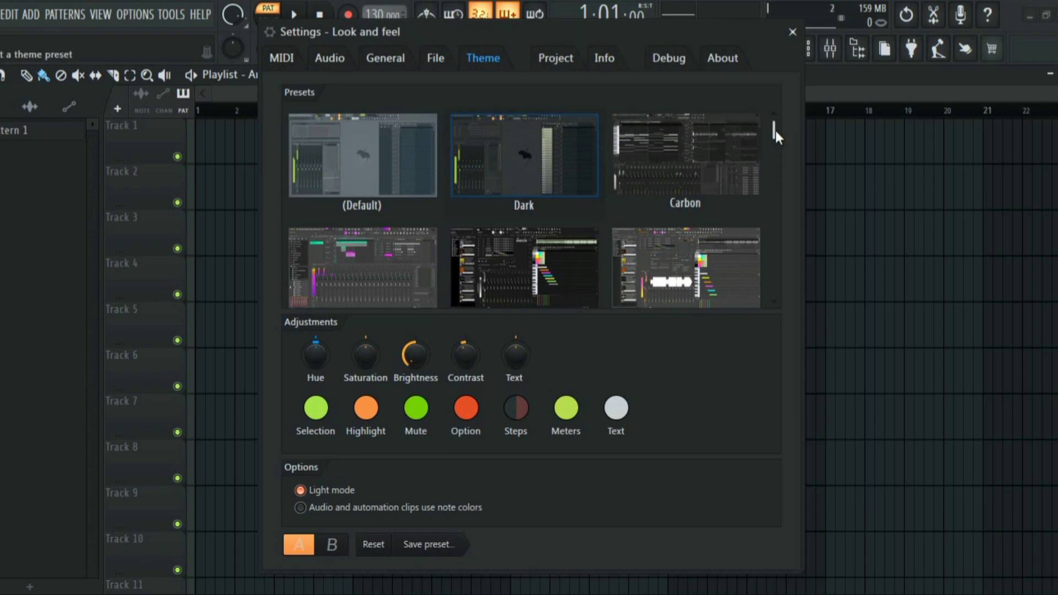
drag(775, 131, 774, 159)
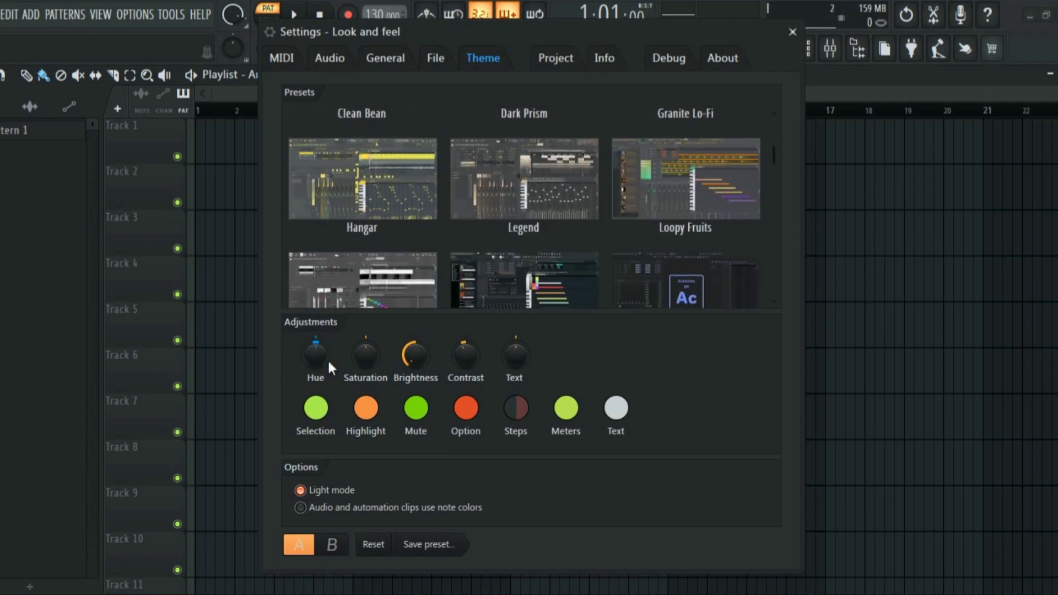
mouse_move(312, 355)
mouse_down()
mouse_move(312, 336)
mouse_move(312, 370)
mouse_move(363, 345)
mouse_move(308, 352)
mouse_move(321, 356)
mouse_up()
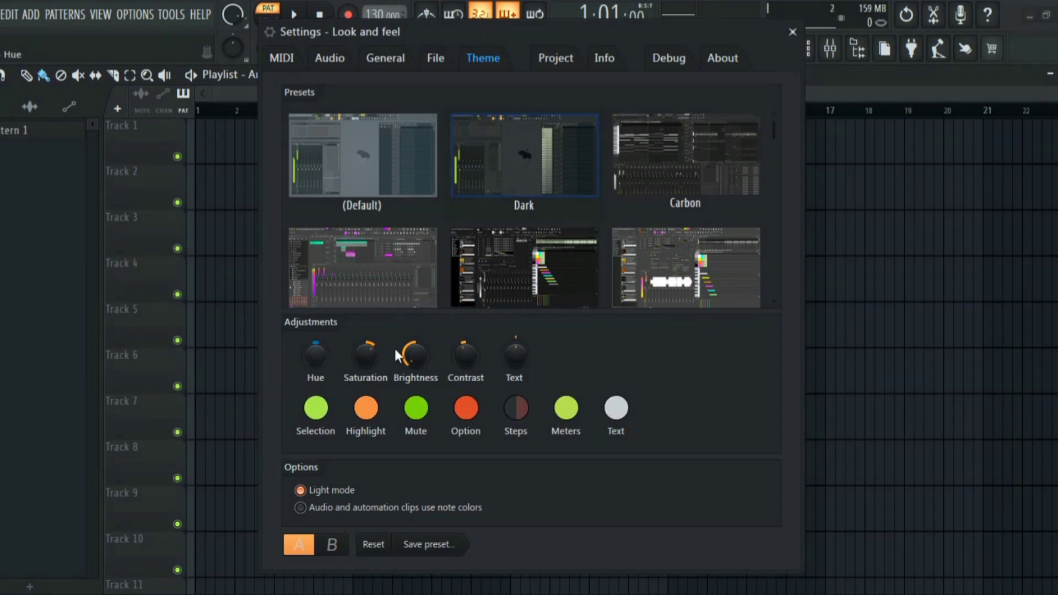
drag(414, 357, 468, 355)
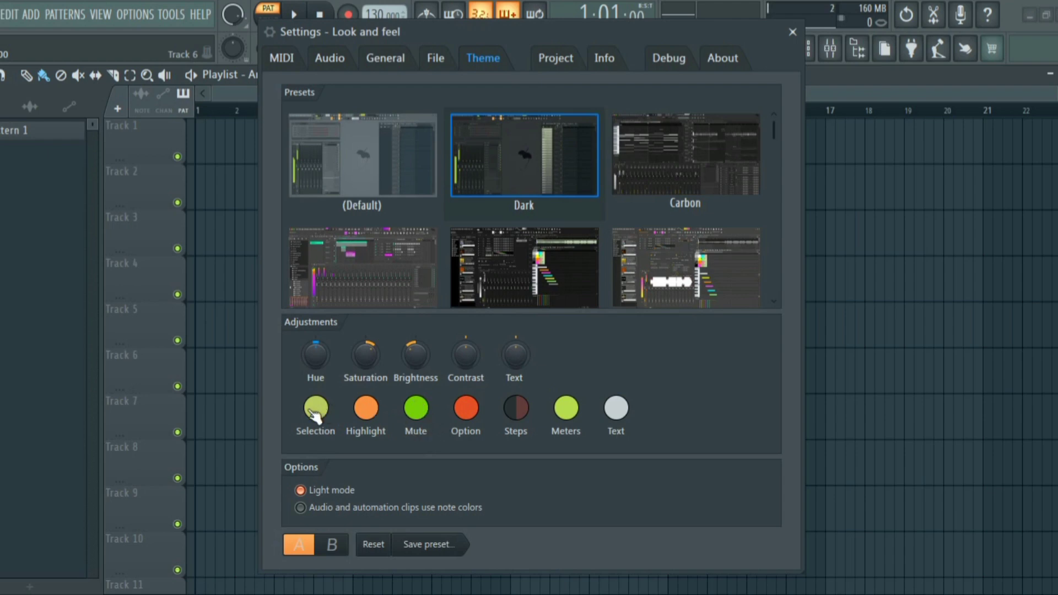
Set the theme's Mute colour to Slate Blue #4636A2 in the colour selector
click(417, 417)
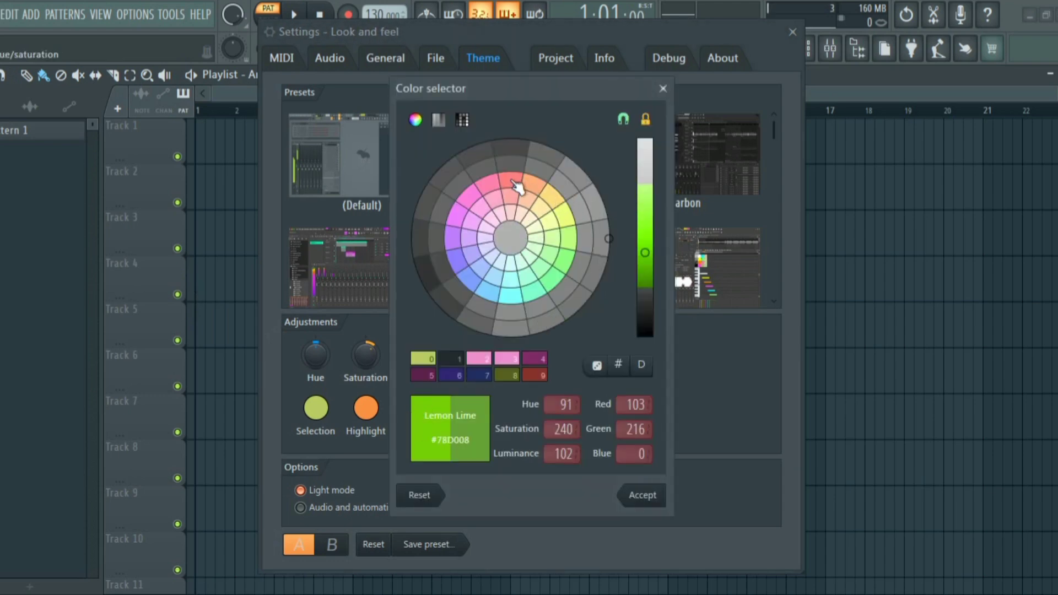
click(458, 264)
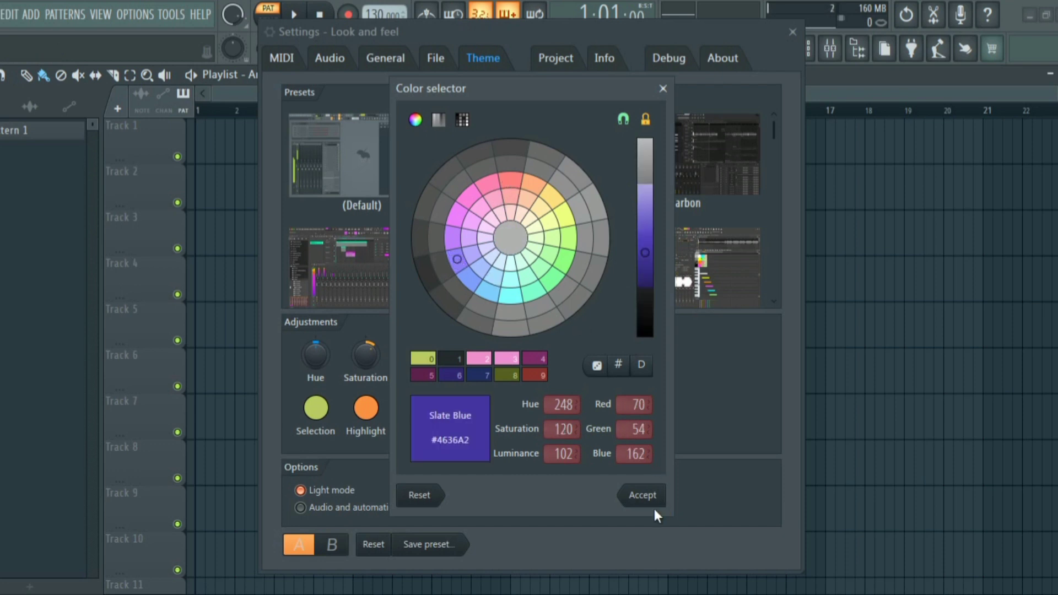
click(642, 495)
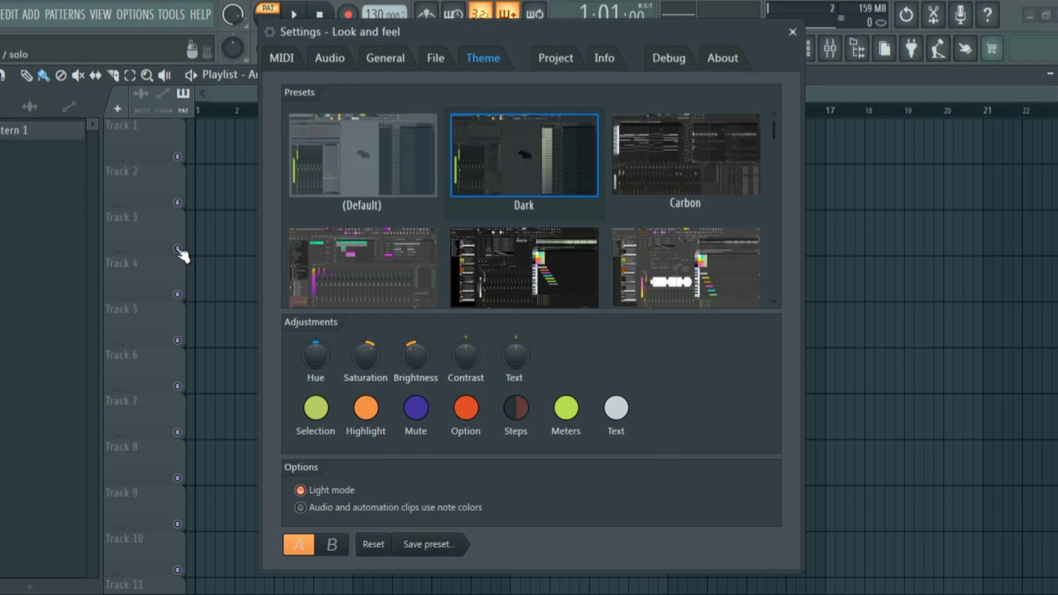
Set the odd step colour to dark slate gray #3F4A35 in Edit step colours
click(515, 412)
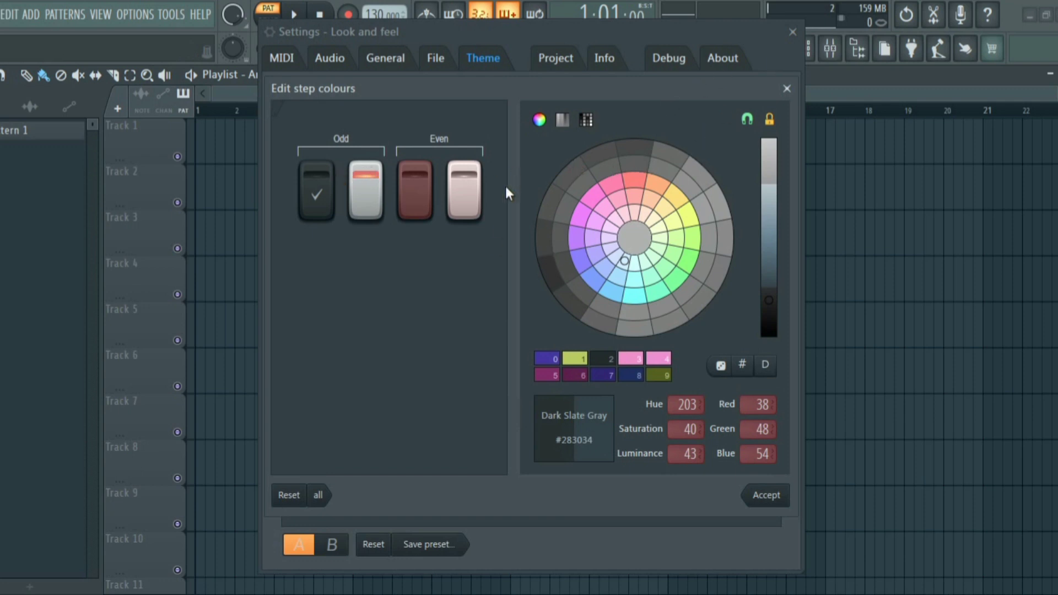
click(688, 218)
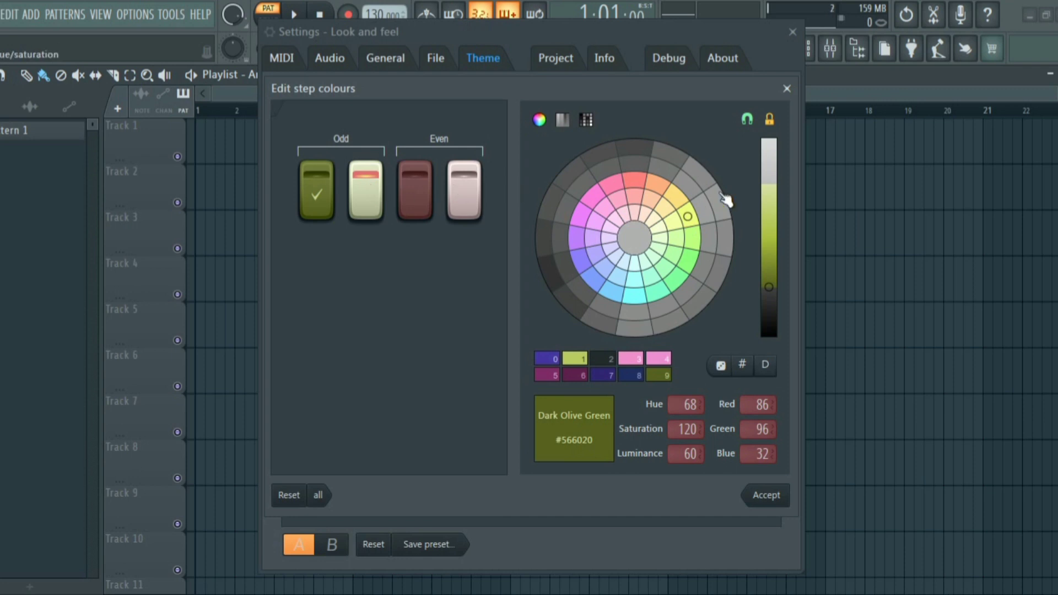
click(676, 238)
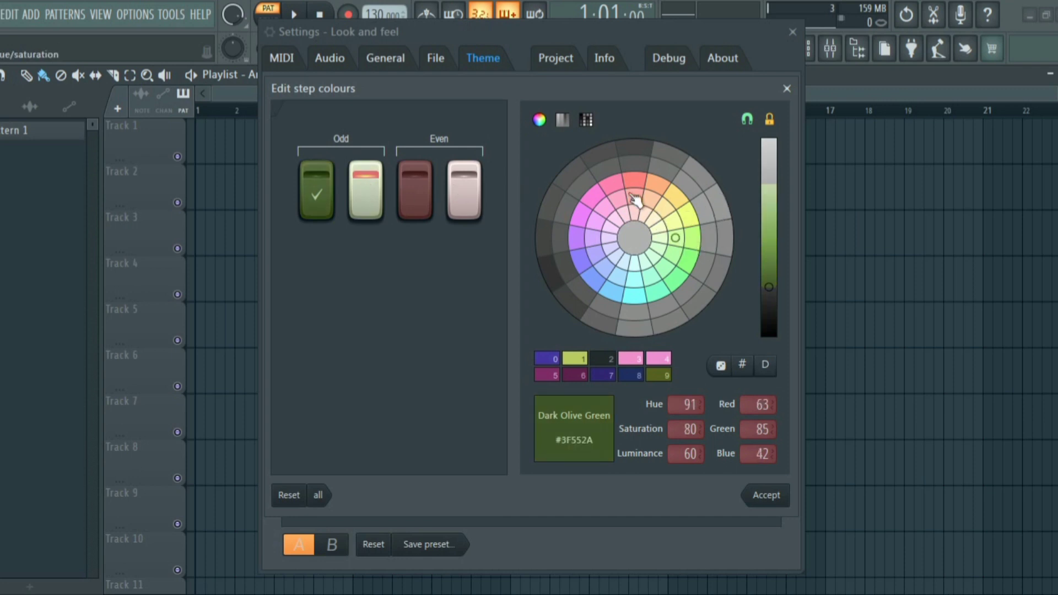
click(594, 267)
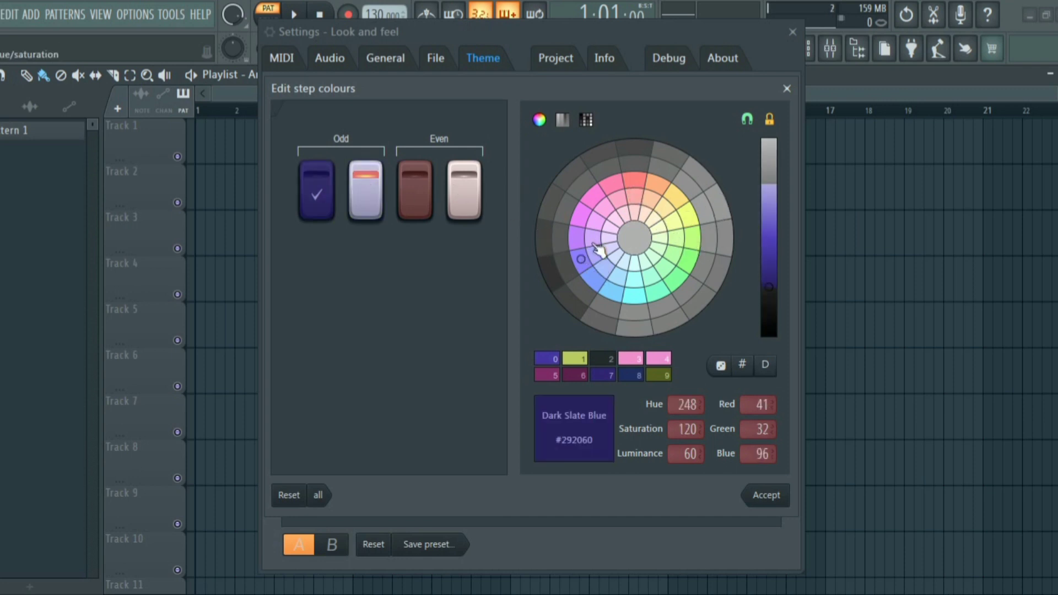
click(666, 243)
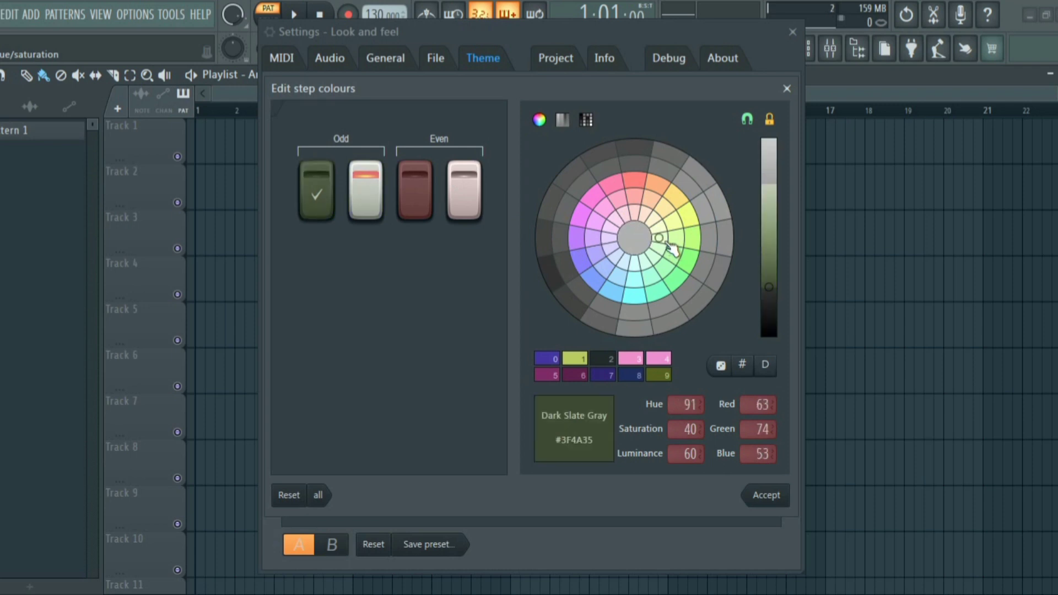
click(777, 494)
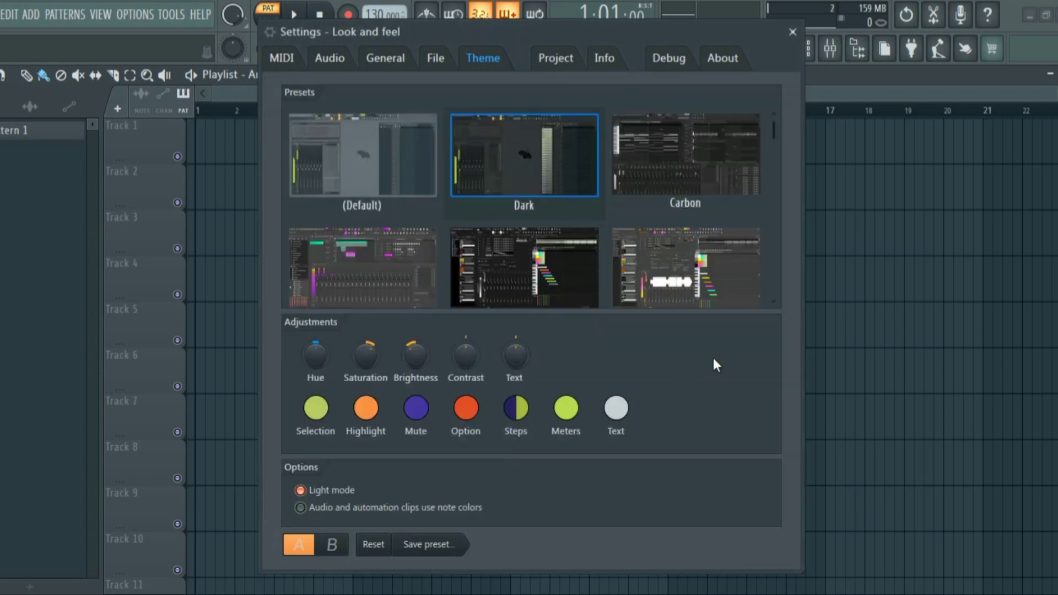
Apply the Sytrus theme preset with its orange accents from further down the Presets list
drag(778, 127, 762, 303)
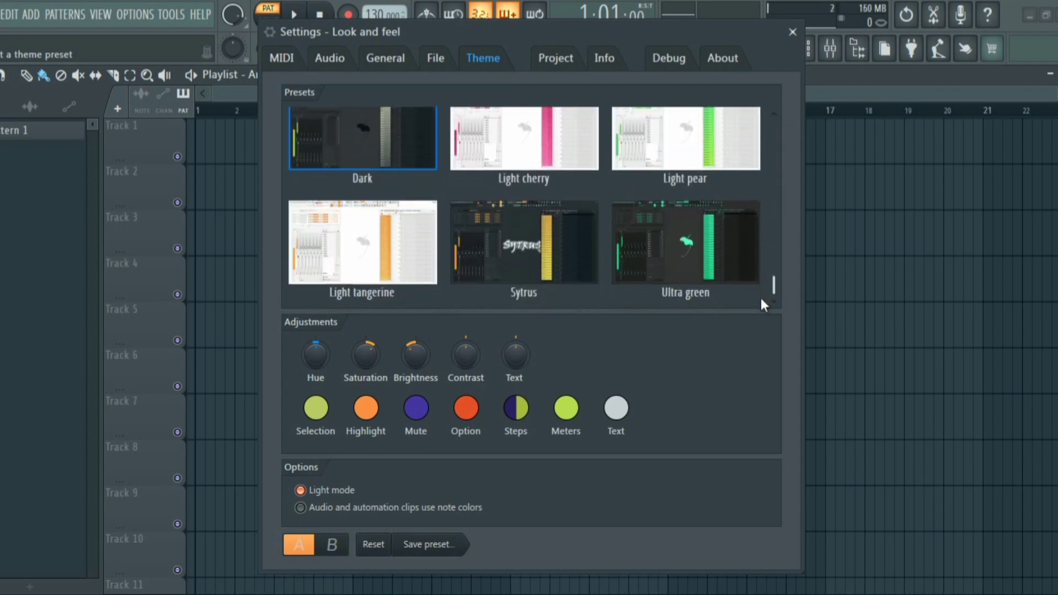
click(520, 243)
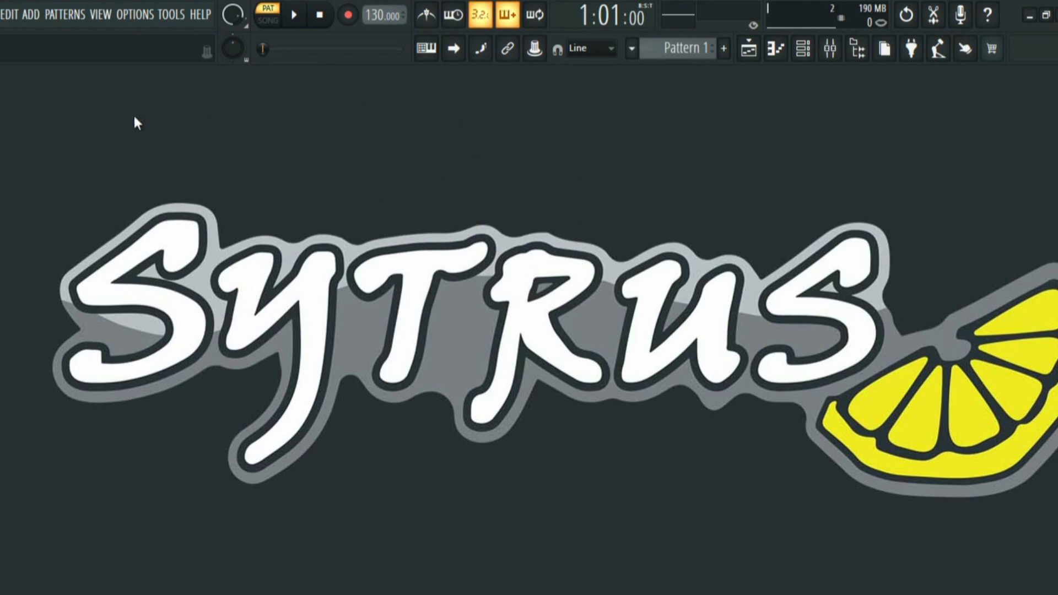
Show the View menu's Background submenu with its wallpaper and background colour choices
click(101, 15)
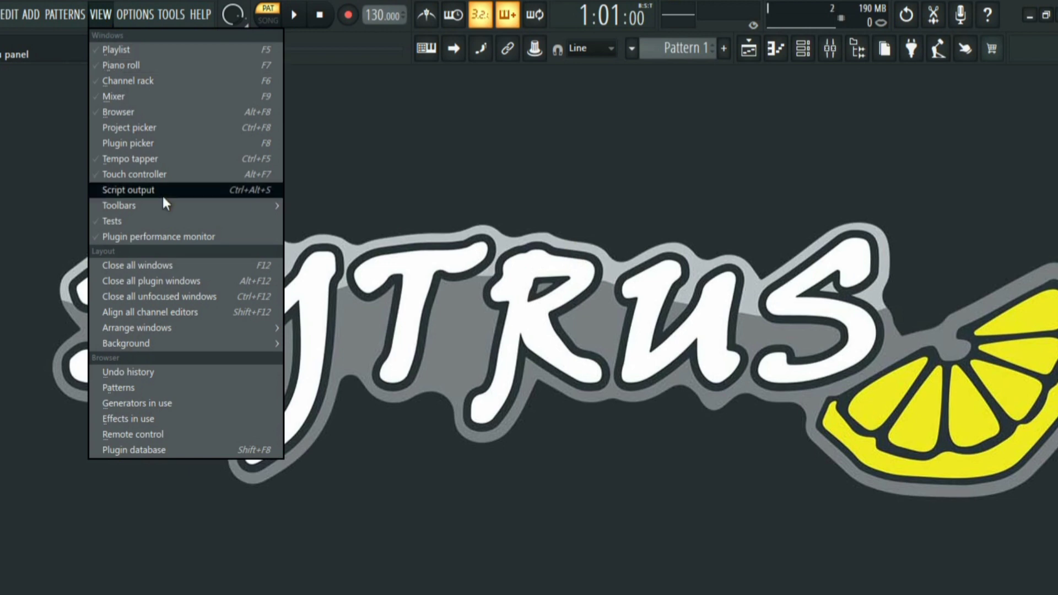
mouse_move(150, 348)
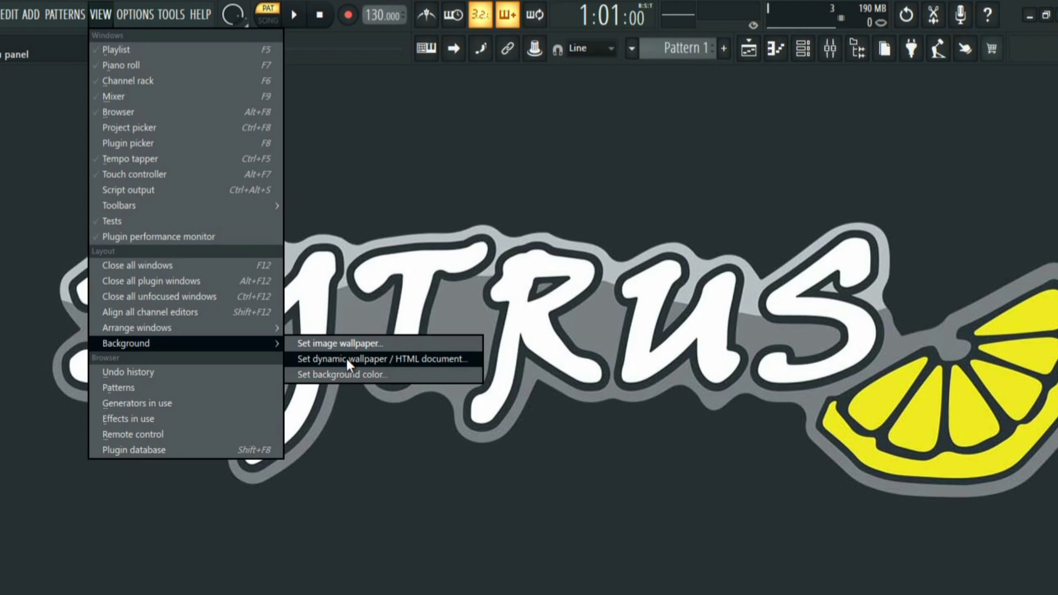
Set wallpaperflare.com_wallpaper from the Desktop's klassig folder as the image wallpaper
click(306, 345)
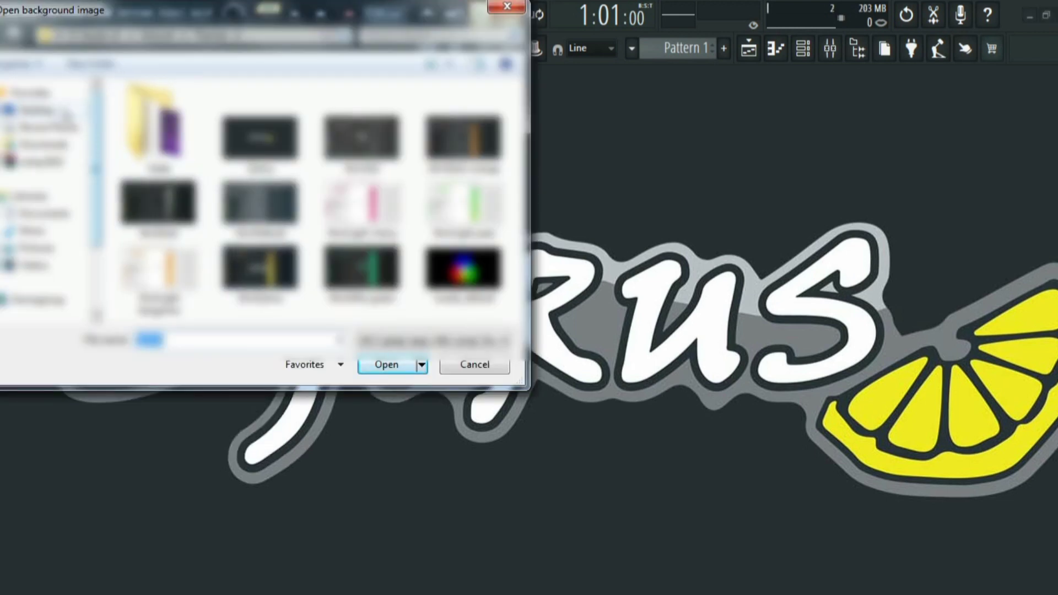
click(39, 110)
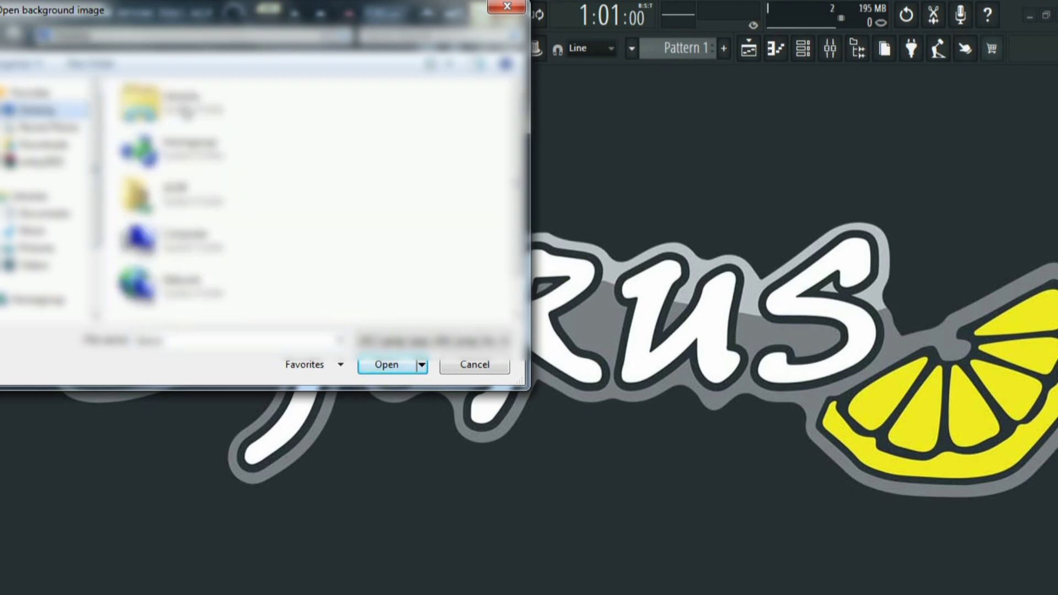
scroll(220, 220, down, 2)
scroll(221, 221, down, 3)
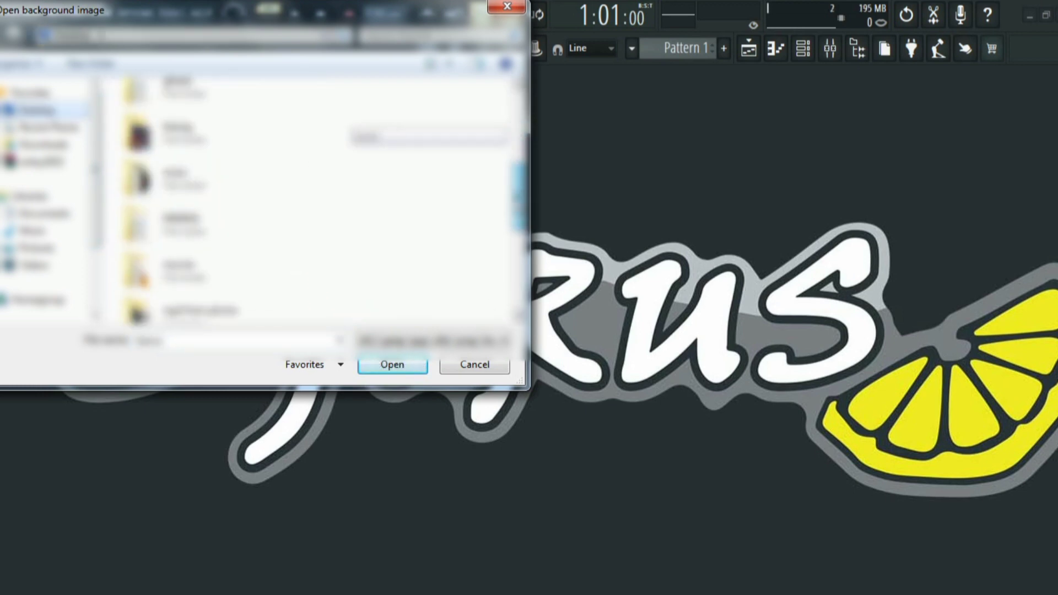
click(269, 142)
double_click(270, 142)
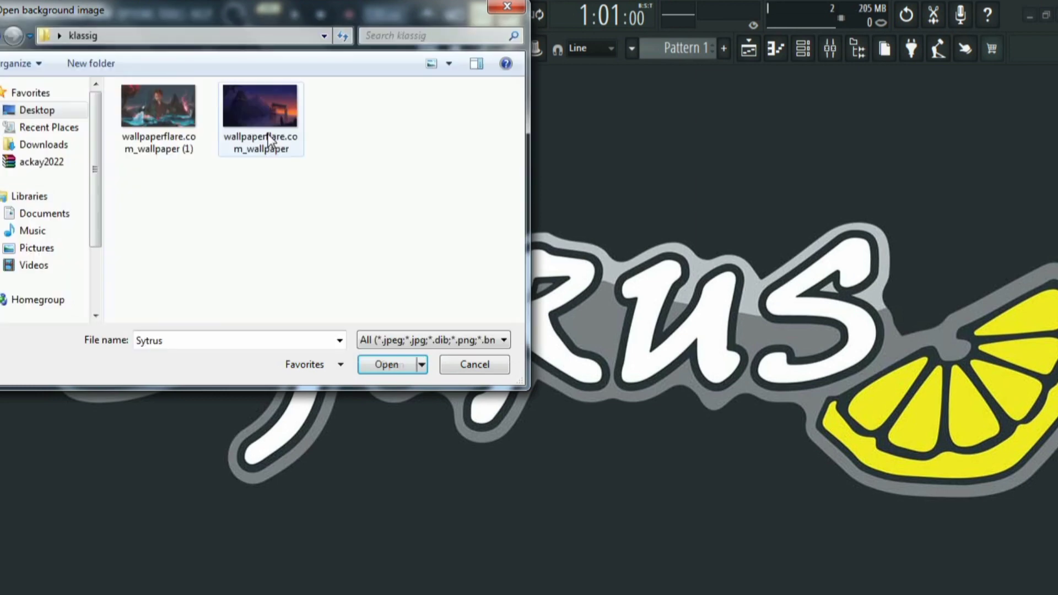
double_click(256, 98)
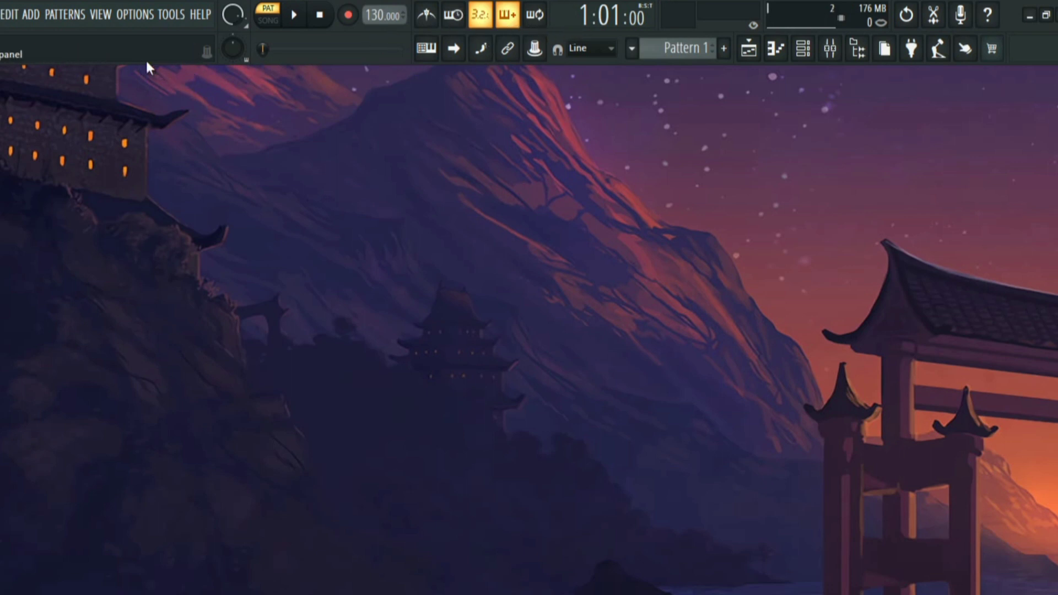
Switch the toolbars to the Compact preset
click(101, 15)
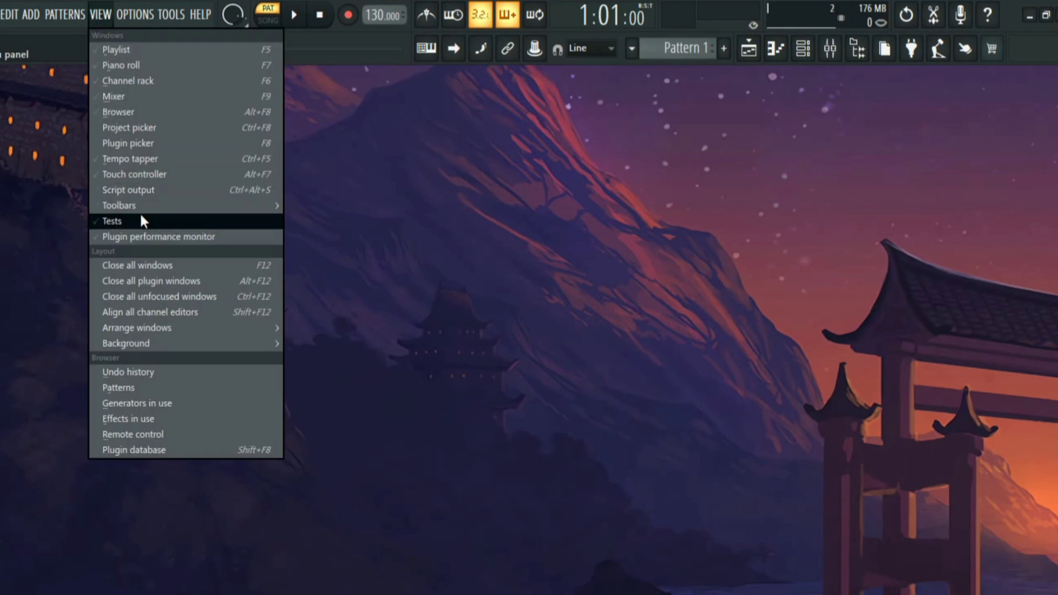
mouse_move(142, 206)
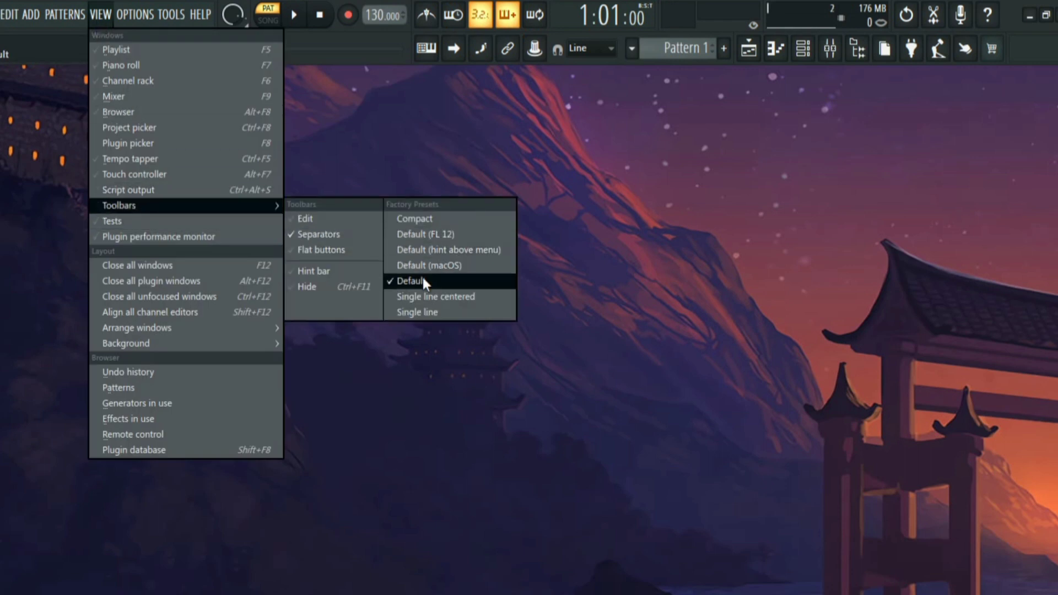
click(405, 219)
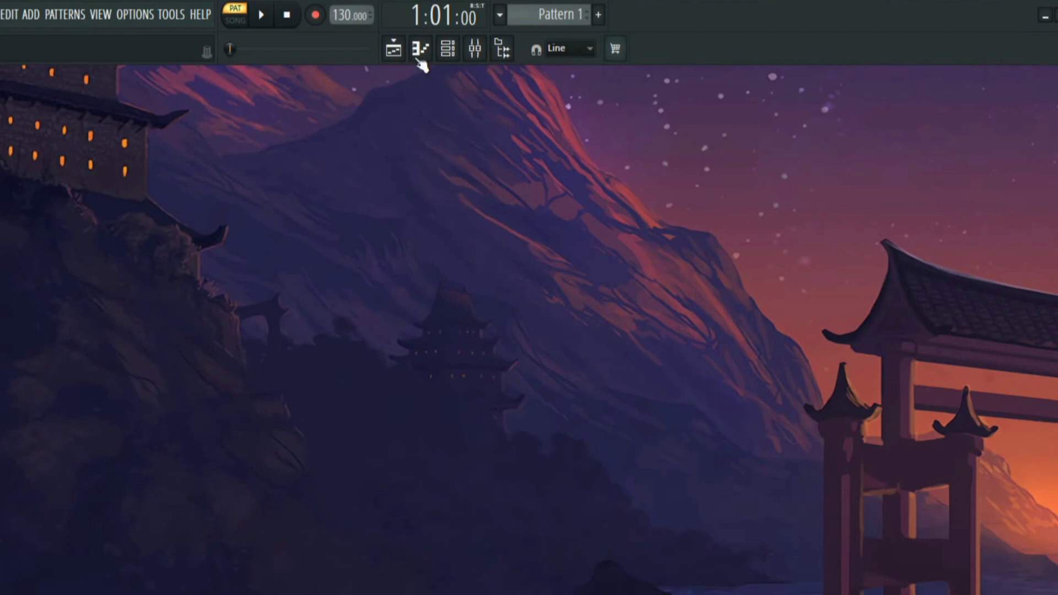
Change the toolbar layout to the Single line preset
click(101, 14)
mouse_move(190, 203)
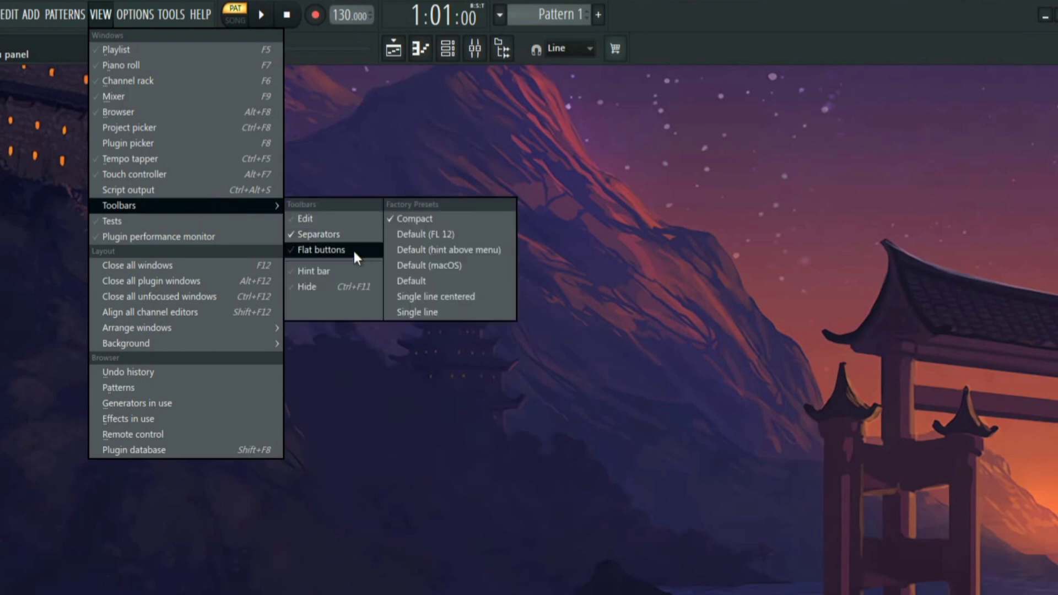
click(426, 312)
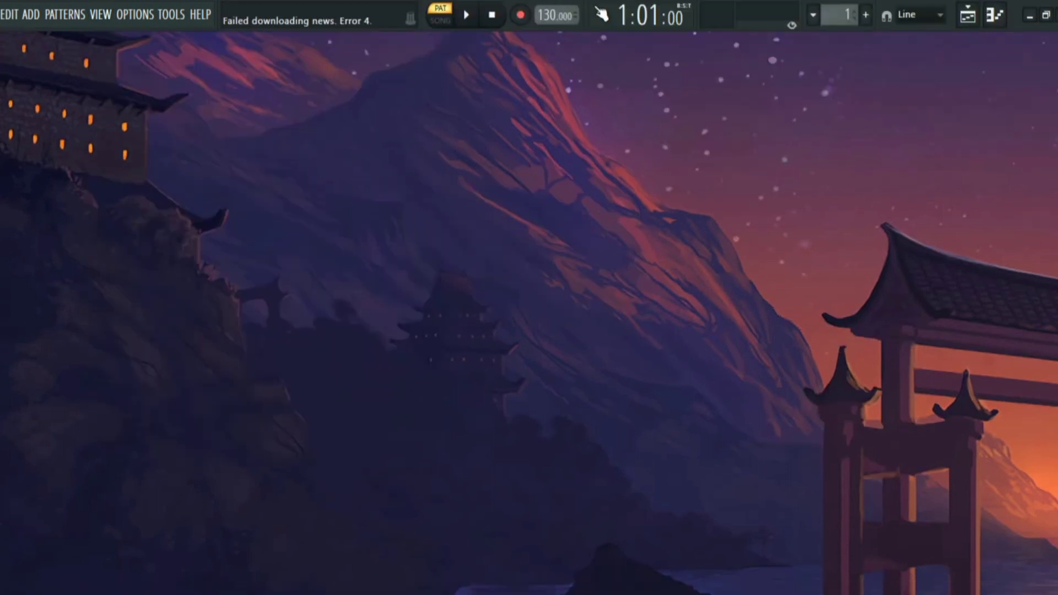